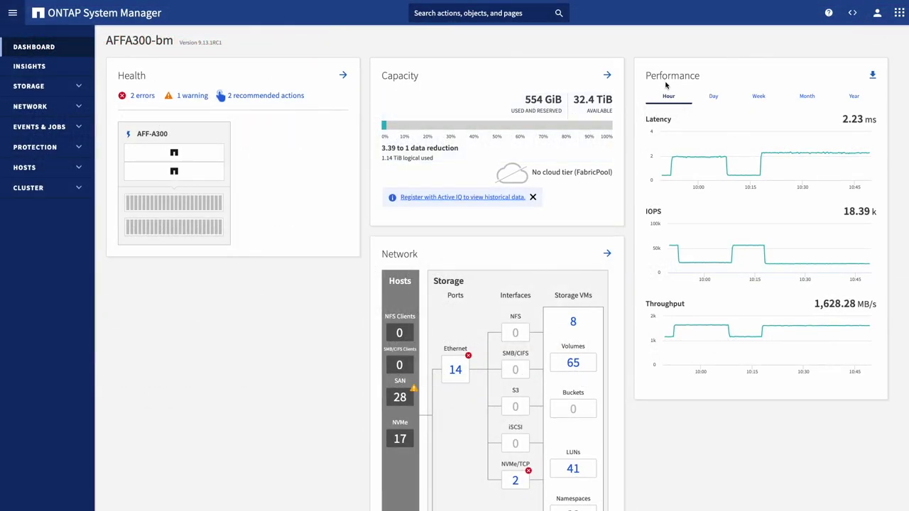
# Open the details of LUN ESX_5_63 and examine its latency, IOPS and throughput charts for the last hour
pyautogui.moveTo(677, 174)
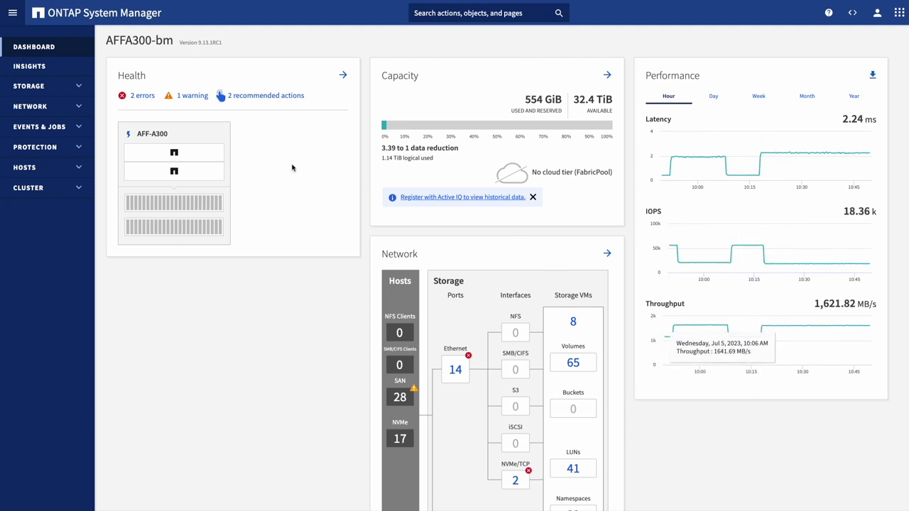
pyautogui.click(81, 87)
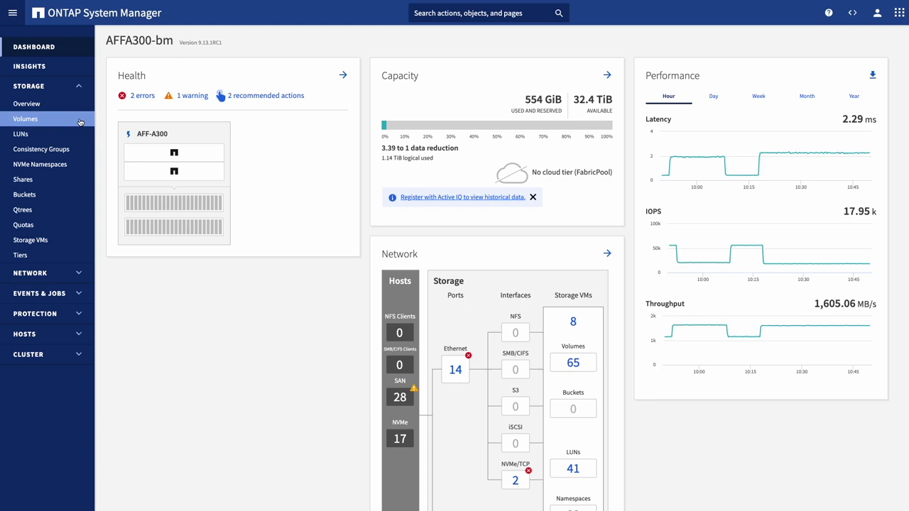
pyautogui.click(22, 135)
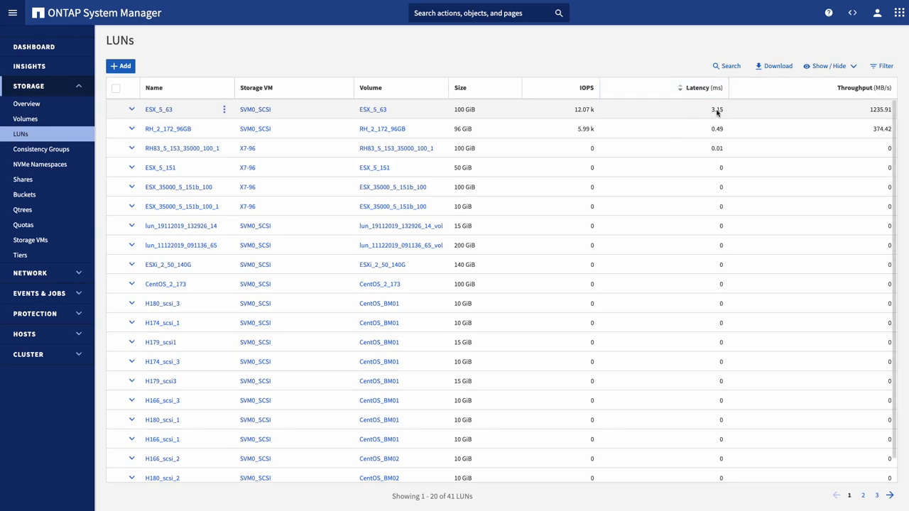
pyautogui.click(152, 111)
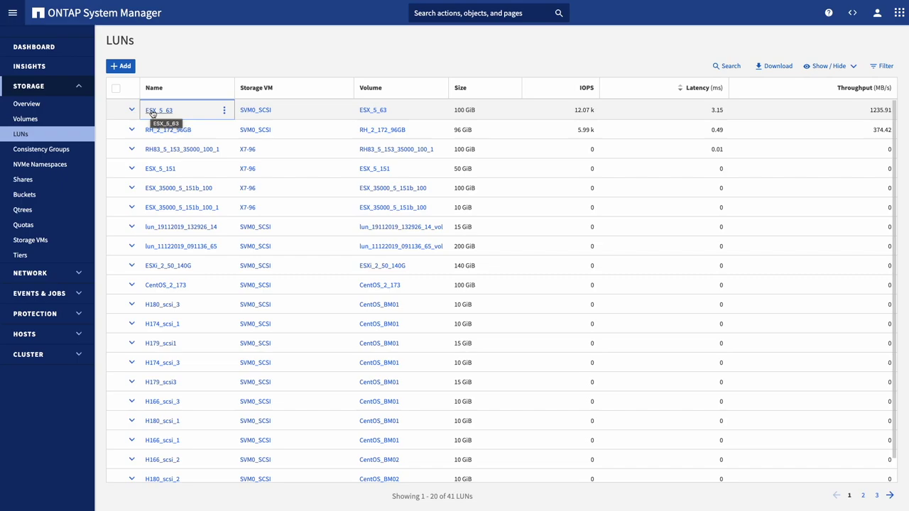
pyautogui.click(151, 112)
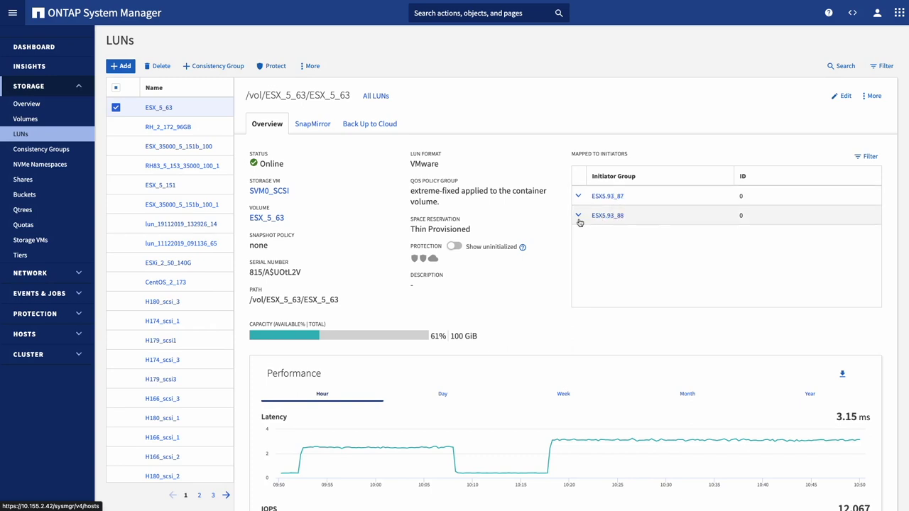
pyautogui.scroll(-3, 546, 227)
pyautogui.scroll(-3, 546, 227)
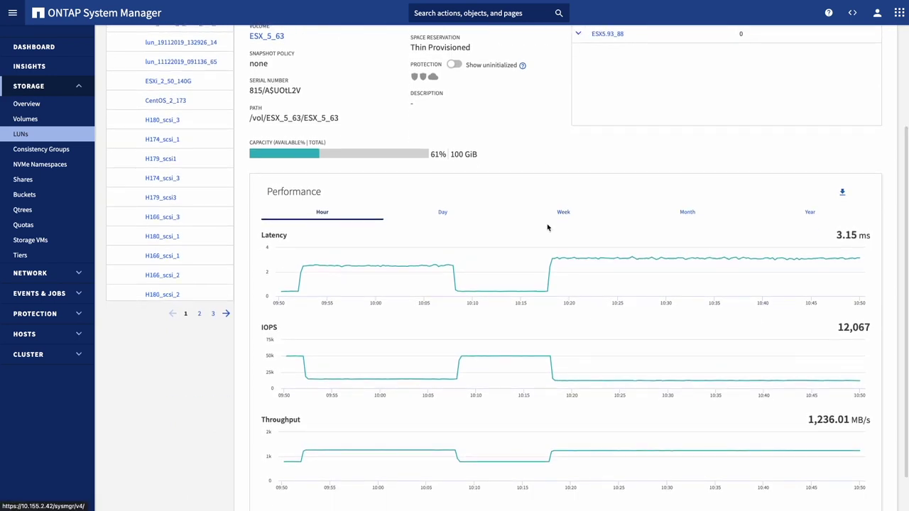
pyautogui.scroll(-1, 547, 227)
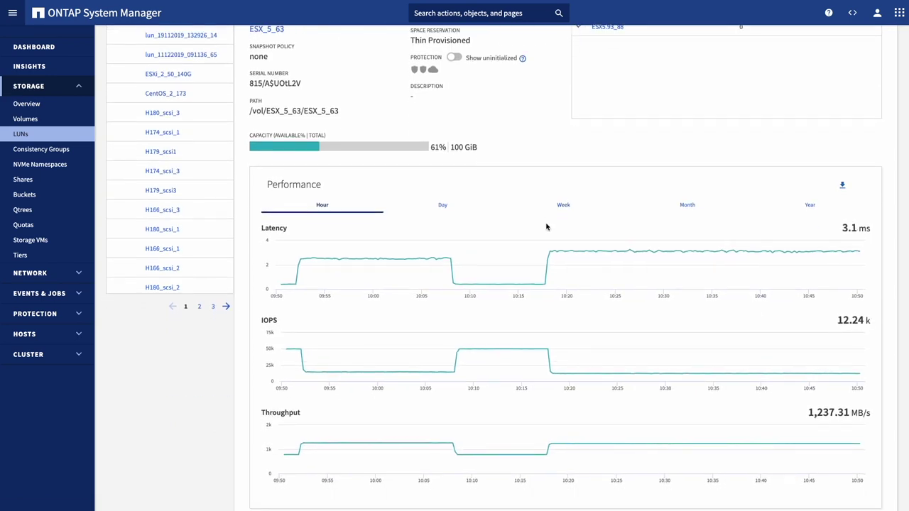
pyautogui.moveTo(450, 273)
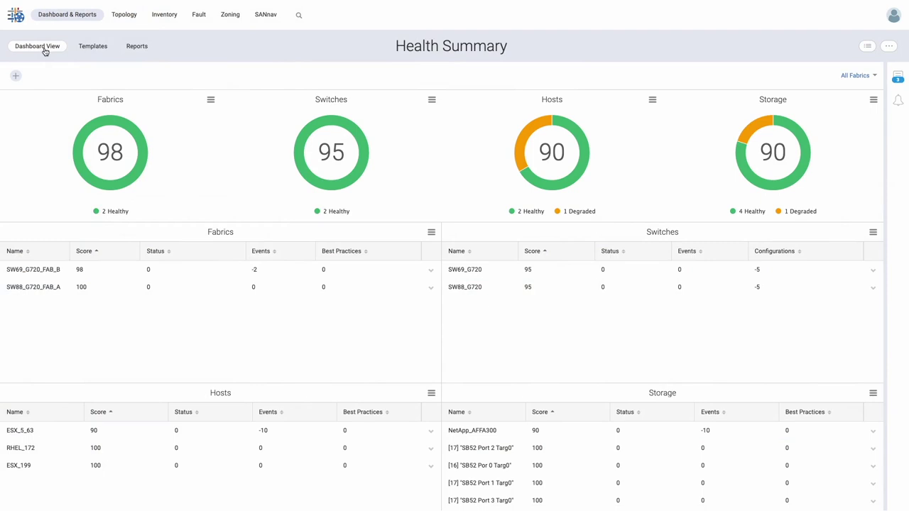
# Switch to SANnav and review the health details of the degraded host ESX_5_63 from the Health Summary dashboard
pyautogui.moveTo(539, 127)
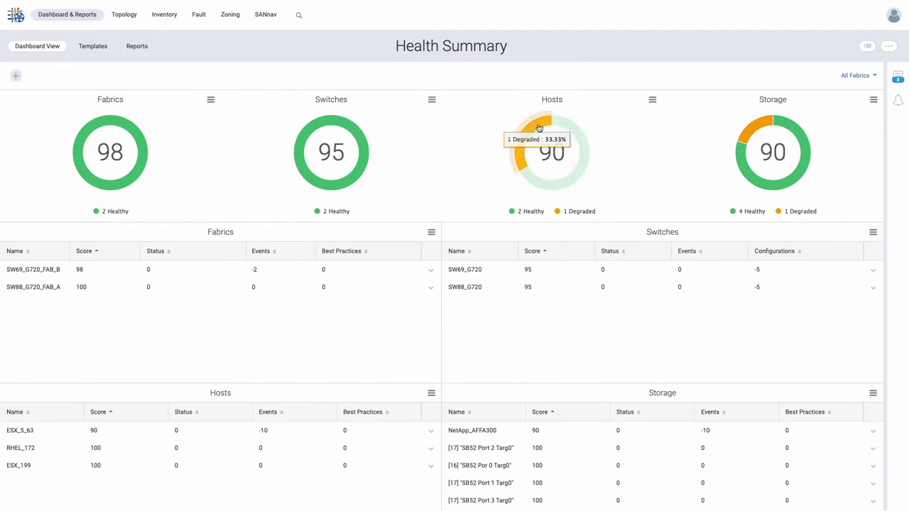
pyautogui.click(539, 127)
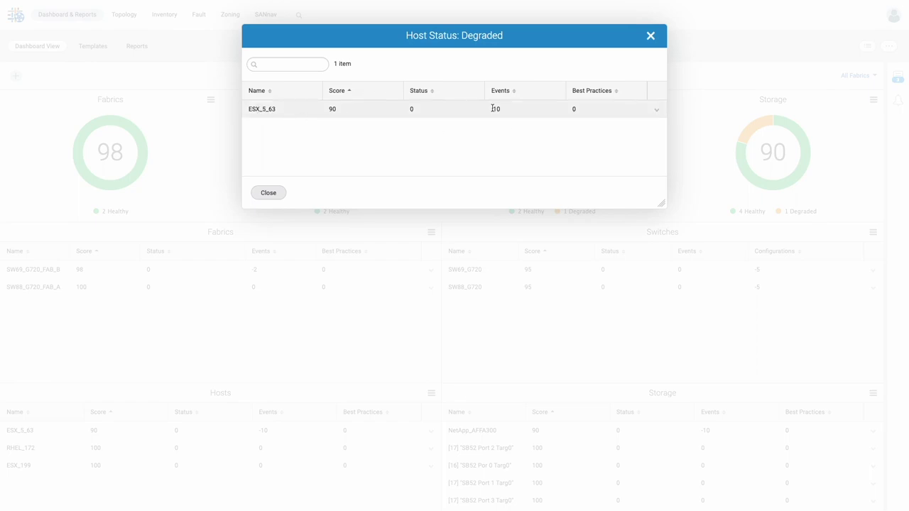
pyautogui.click(657, 116)
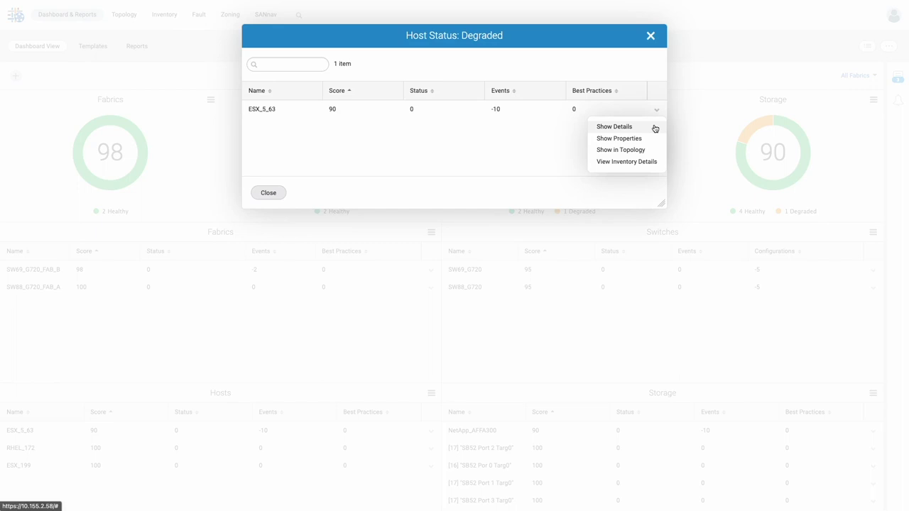
pyautogui.click(654, 127)
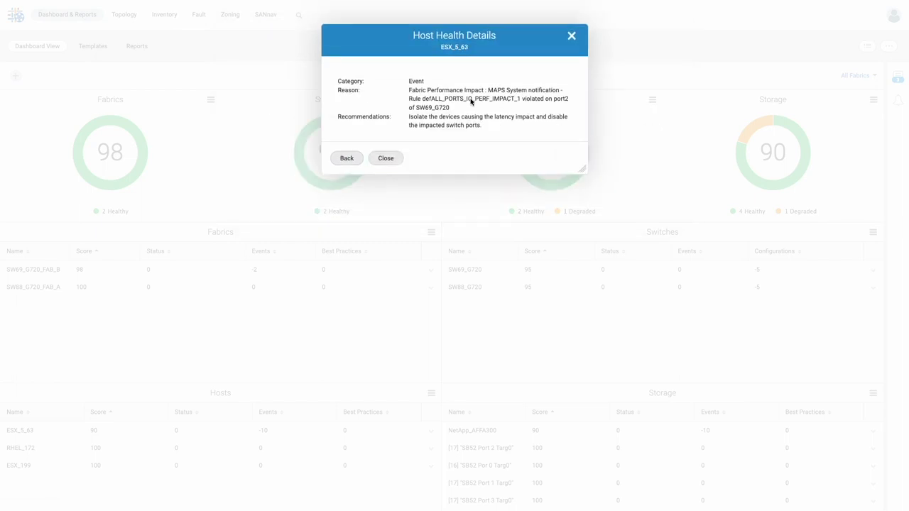
pyautogui.moveTo(475, 100); pyautogui.dragTo(568, 101)
pyautogui.click(527, 112)
pyautogui.click(566, 112)
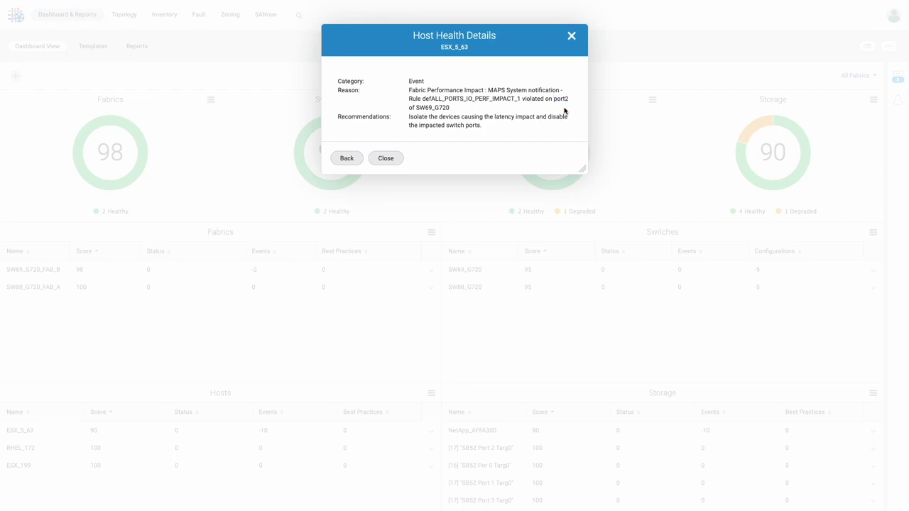
pyautogui.click(393, 158)
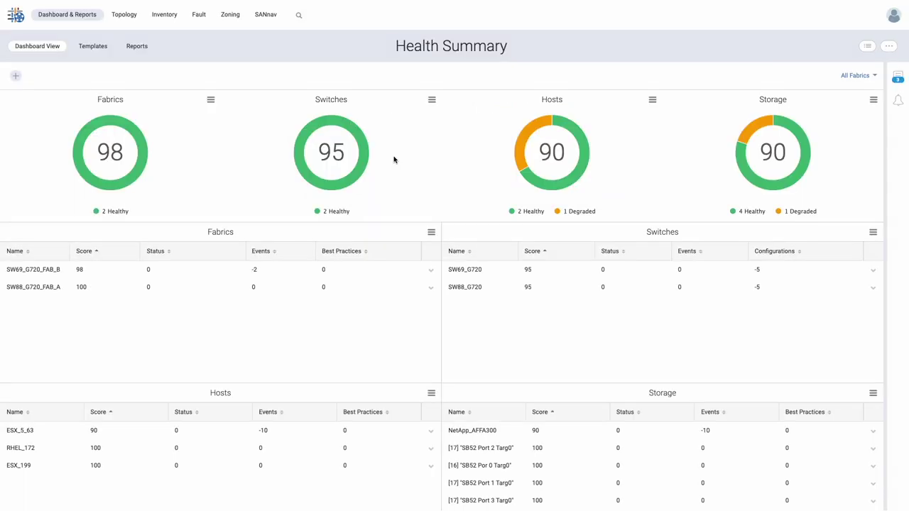
# Replace the Health Summary view with the Network Port Traffic Conditions dashboard
pyautogui.click(866, 50)
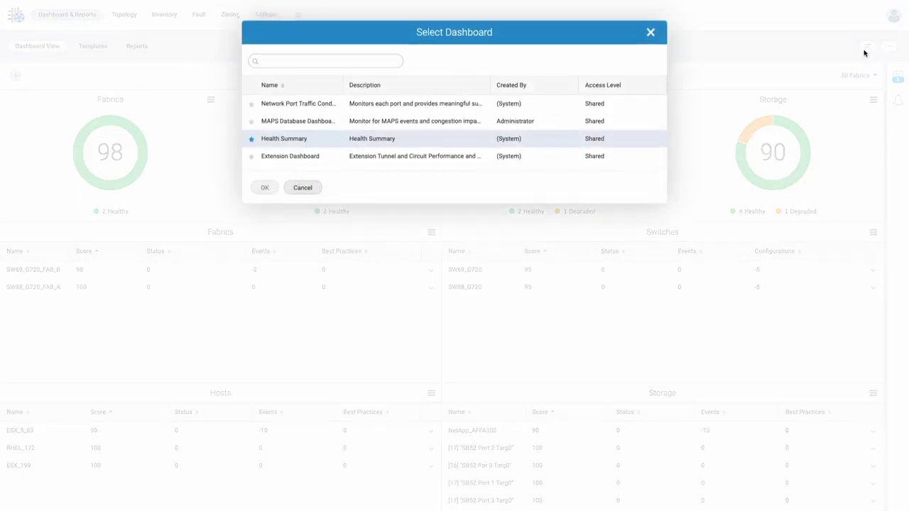
pyautogui.click(274, 108)
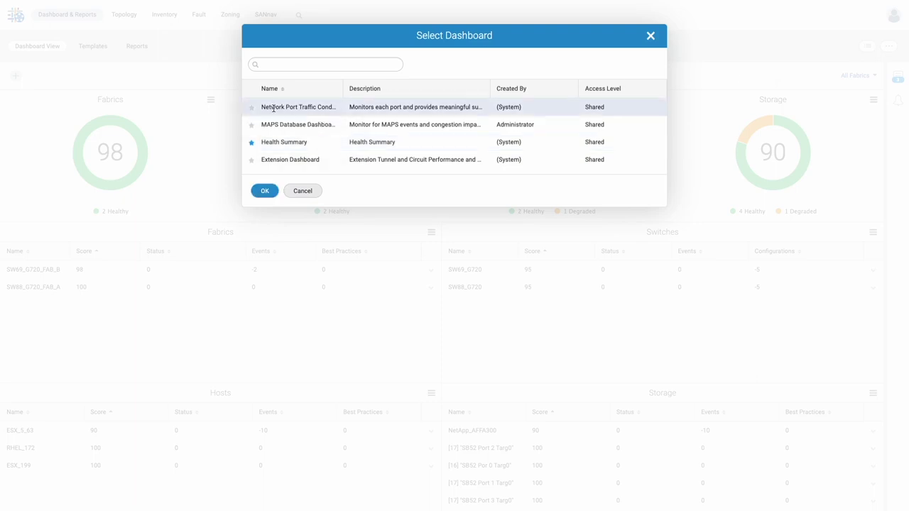
pyautogui.click(264, 190)
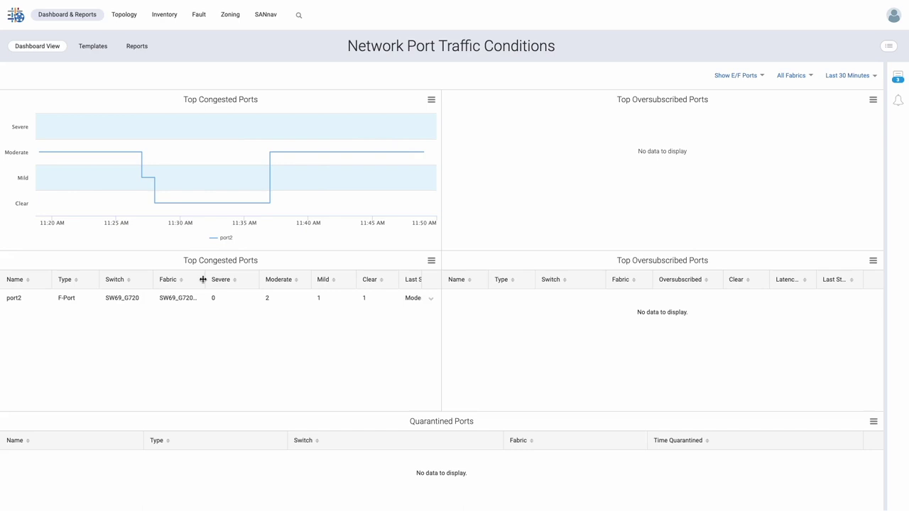
# Widen the Fabric column of the Top Congested Ports table and review port2's violations in an enlarged window
pyautogui.moveTo(206, 279); pyautogui.dragTo(233, 282)
pyautogui.click(431, 298)
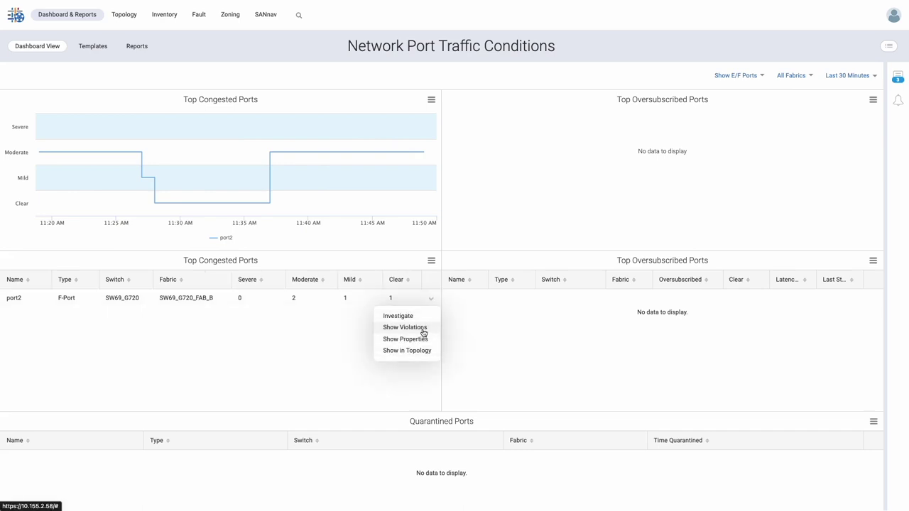
pyautogui.click(421, 330)
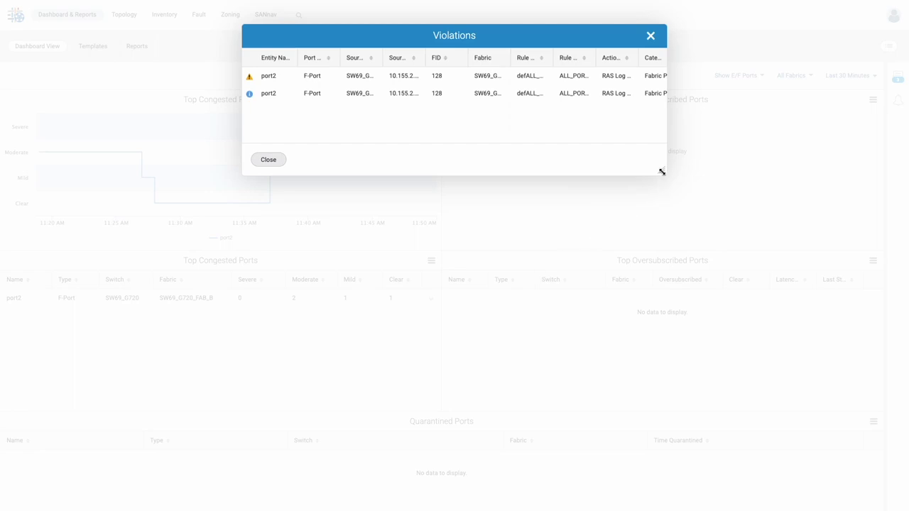
pyautogui.moveTo(661, 171); pyautogui.dragTo(852, 165)
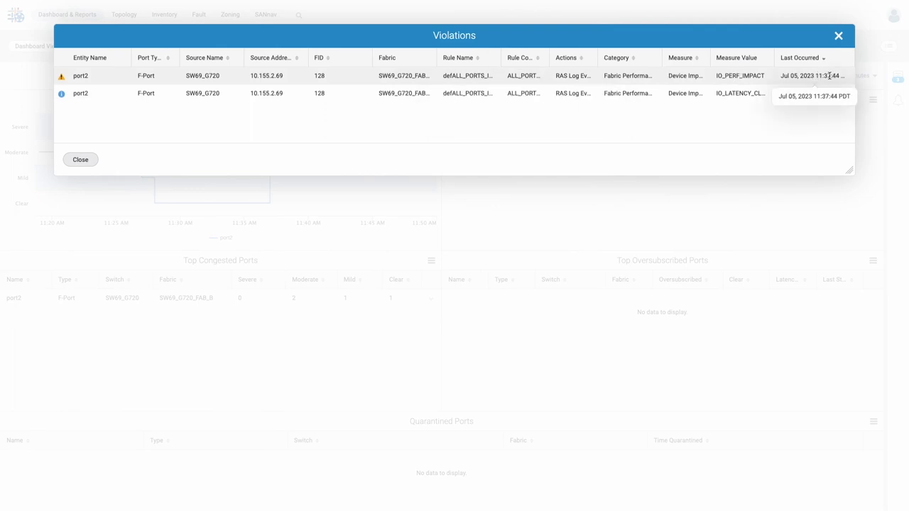
pyautogui.click(87, 160)
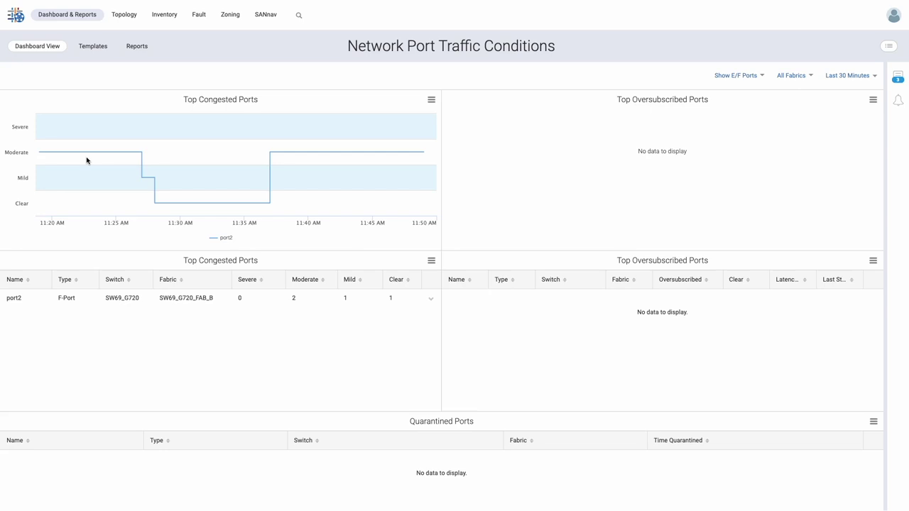
# Show congested port2 in the topology and filter the view by host ESX_5_63
pyautogui.click(429, 299)
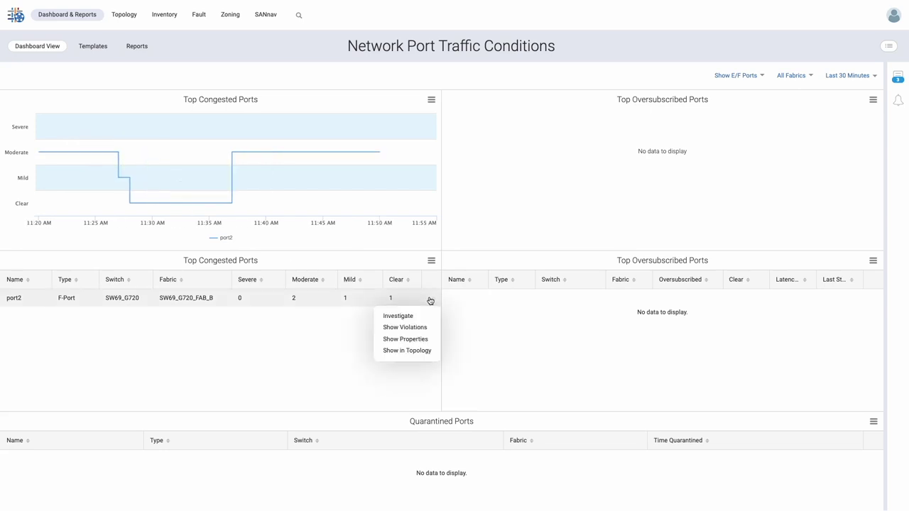
pyautogui.click(418, 350)
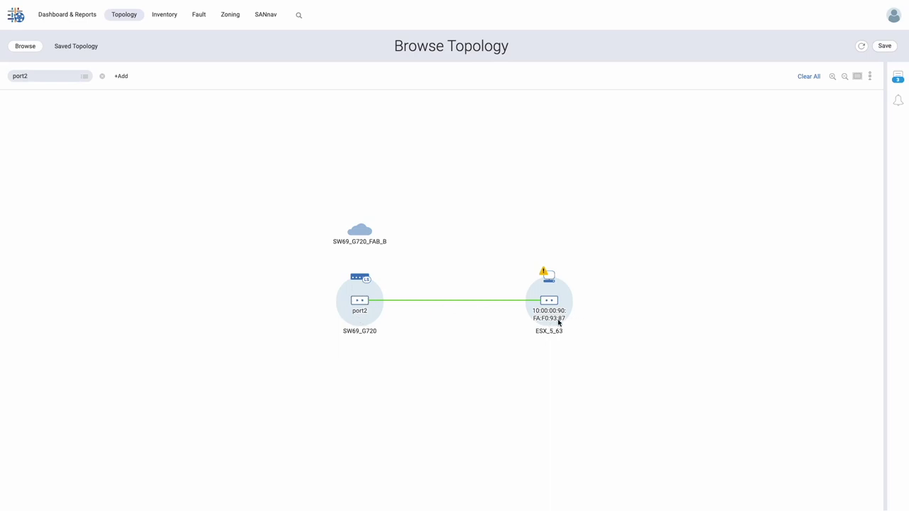
pyautogui.moveTo(555, 281)
pyautogui.click(557, 265)
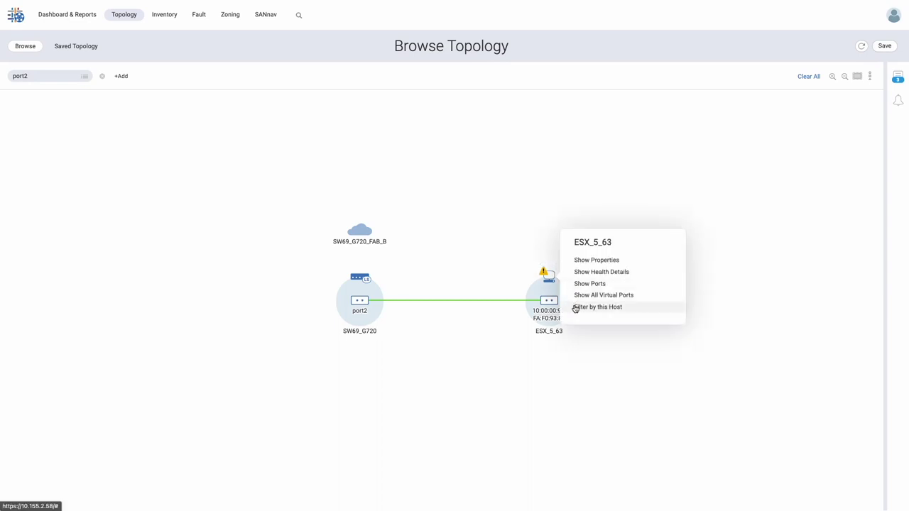
pyautogui.click(580, 308)
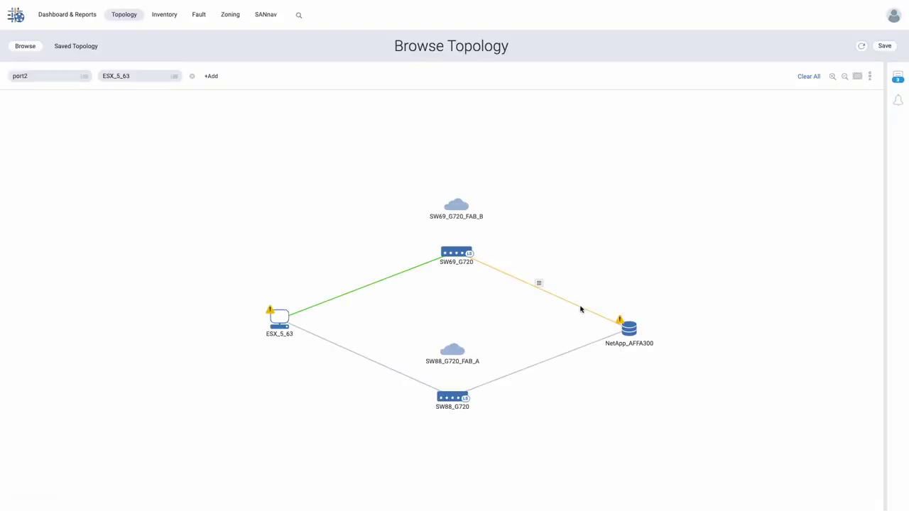
# Expand the ports of switches SW69_G720 and SW88_G720, host ESX_5_63 and storage NetApp_AFFA300 in the topology
pyautogui.moveTo(285, 324)
pyautogui.click(448, 242)
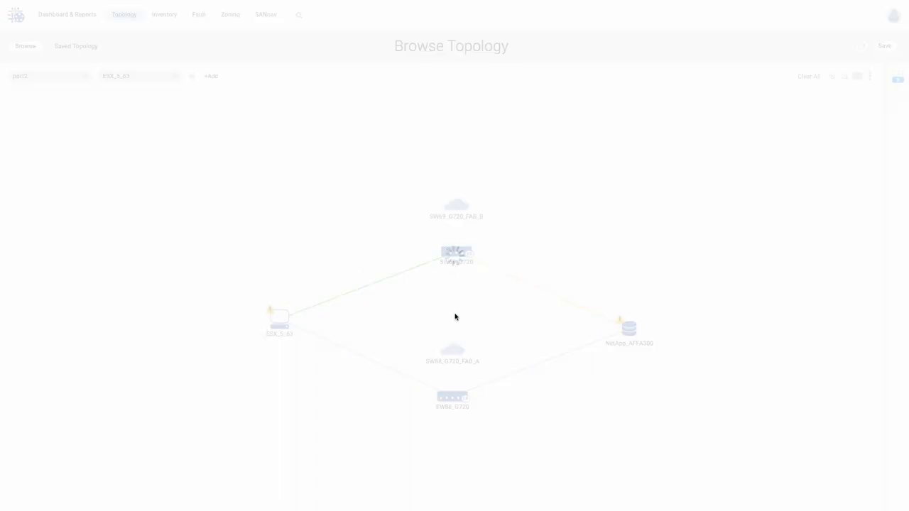
pyautogui.click(450, 384)
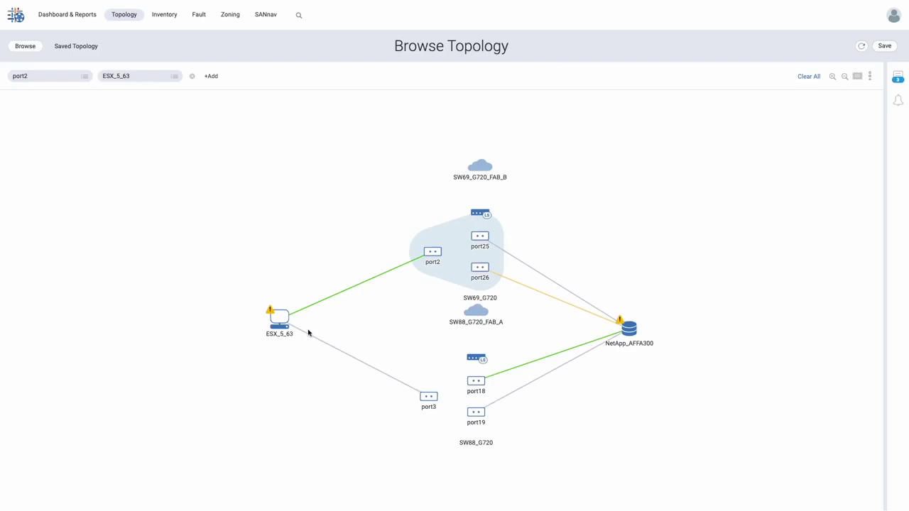
pyautogui.click(271, 307)
pyautogui.click(622, 315)
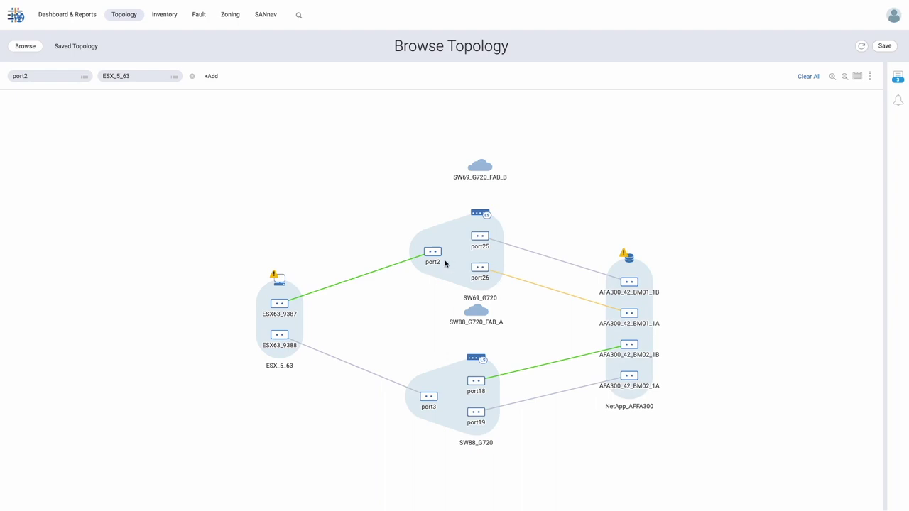
pyautogui.moveTo(440, 253)
pyautogui.moveTo(464, 313)
# Open the fault violations list and examine the first RD_ECT_GT_2750 entry's details and its flow entity name
pyautogui.click(198, 15)
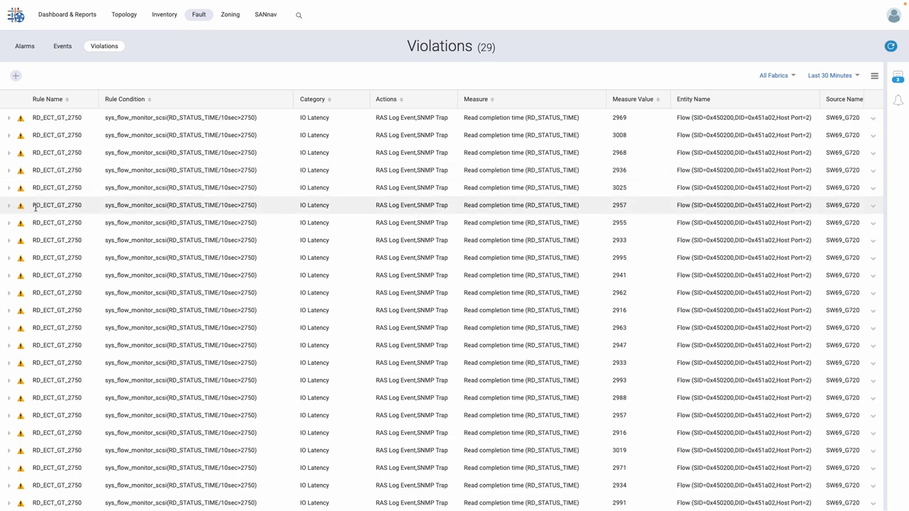
pyautogui.click(10, 119)
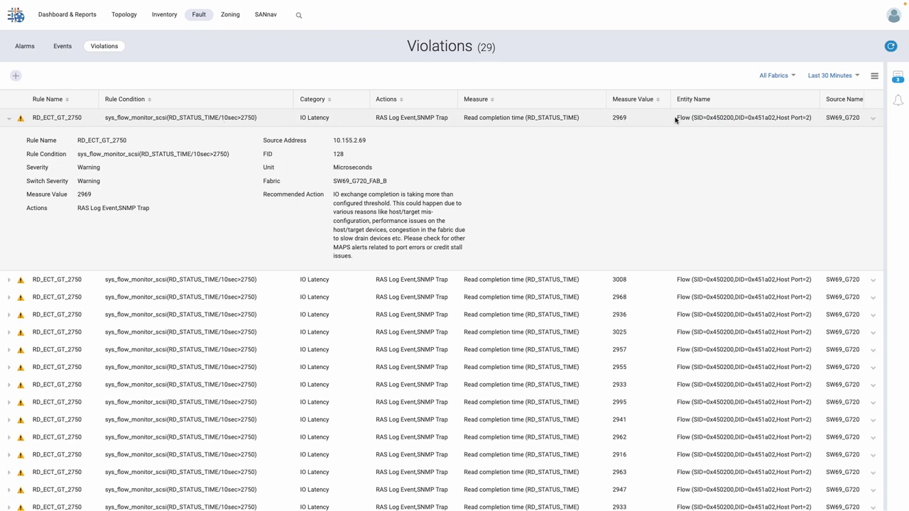
pyautogui.moveTo(677, 118); pyautogui.dragTo(815, 124)
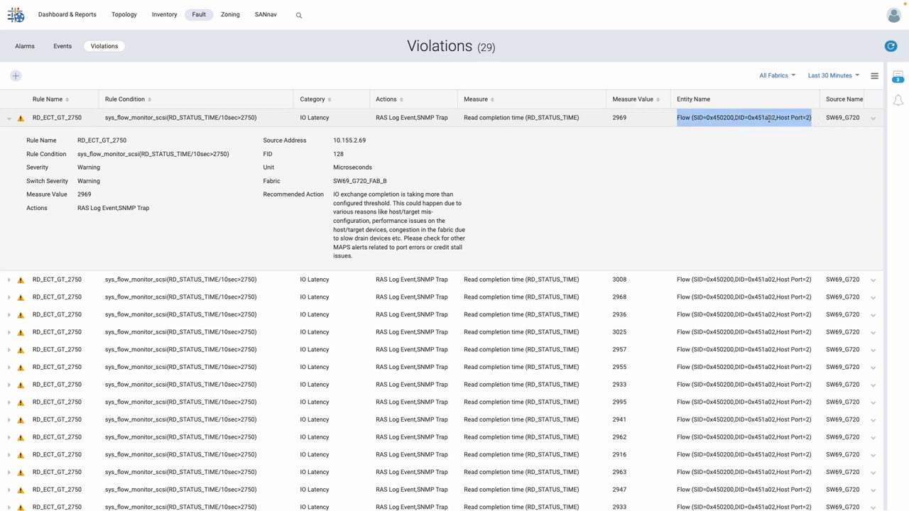
pyautogui.click(688, 114)
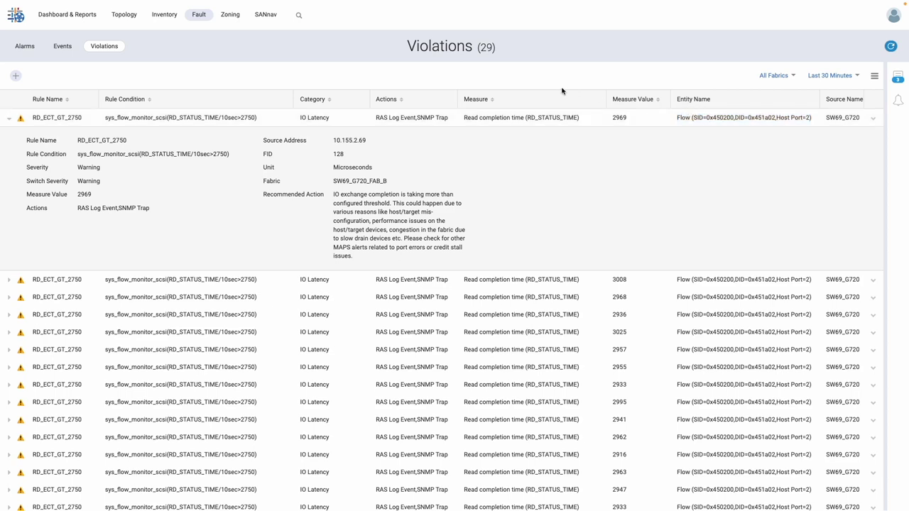
# Filter the inventory flows with the saved VM_ITL_93:87<>23:69 filter and review its definition without changing it
pyautogui.click(166, 22)
pyautogui.click(16, 76)
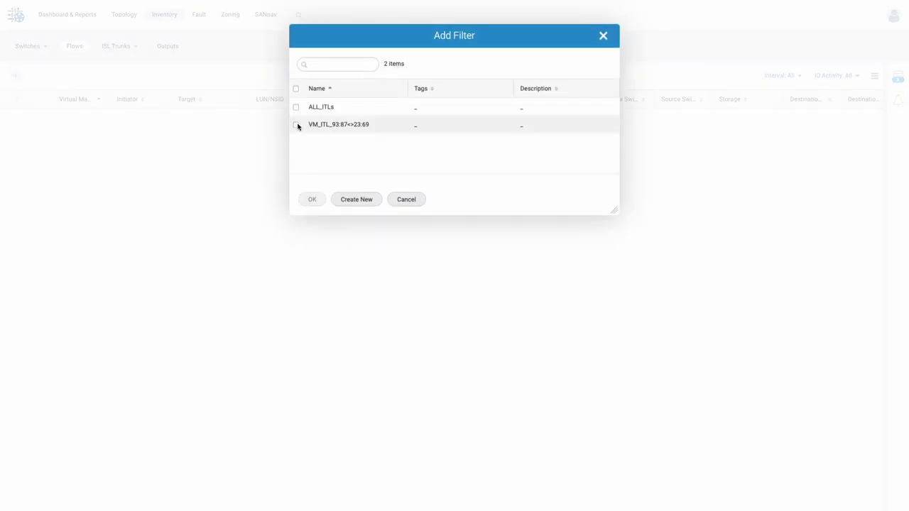
pyautogui.click(296, 124)
pyautogui.click(312, 199)
pyautogui.click(40, 78)
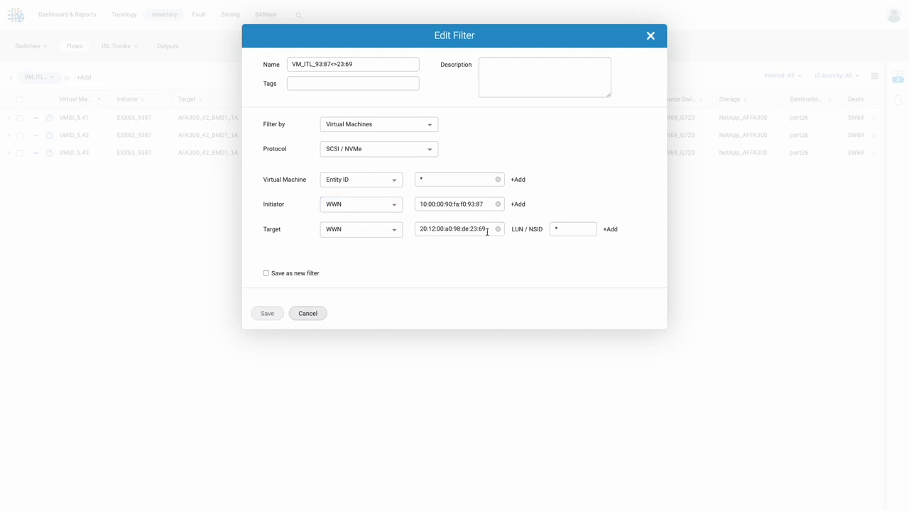
pyautogui.click(317, 315)
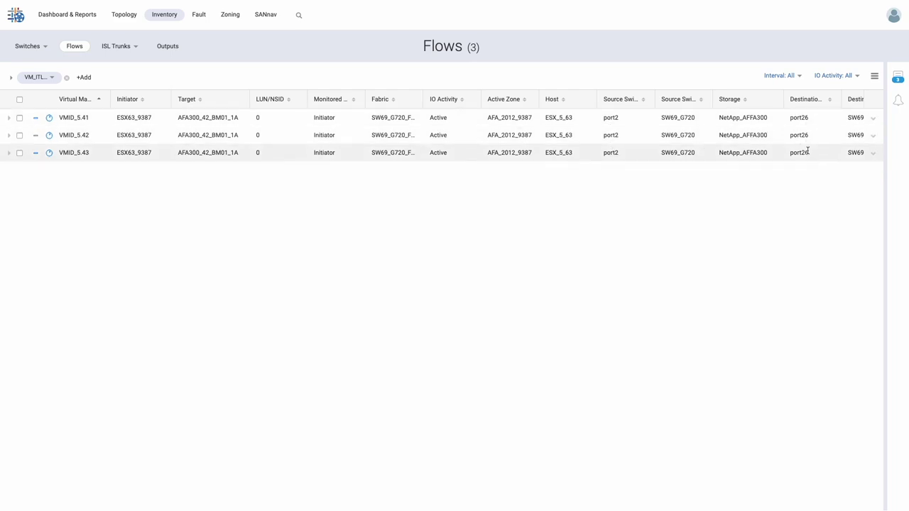
# Select all three filtered VM flows and open them together in Investigation Mode
pyautogui.click(19, 100)
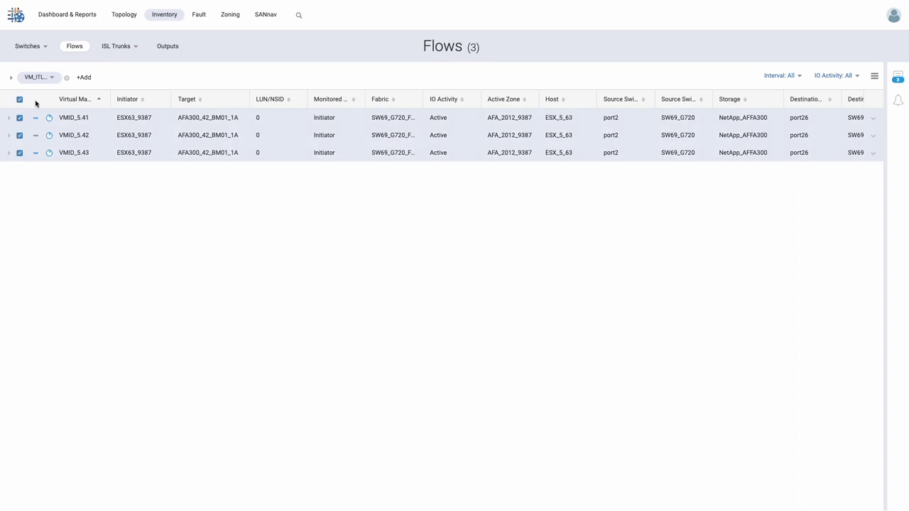
pyautogui.click(875, 76)
pyautogui.click(858, 93)
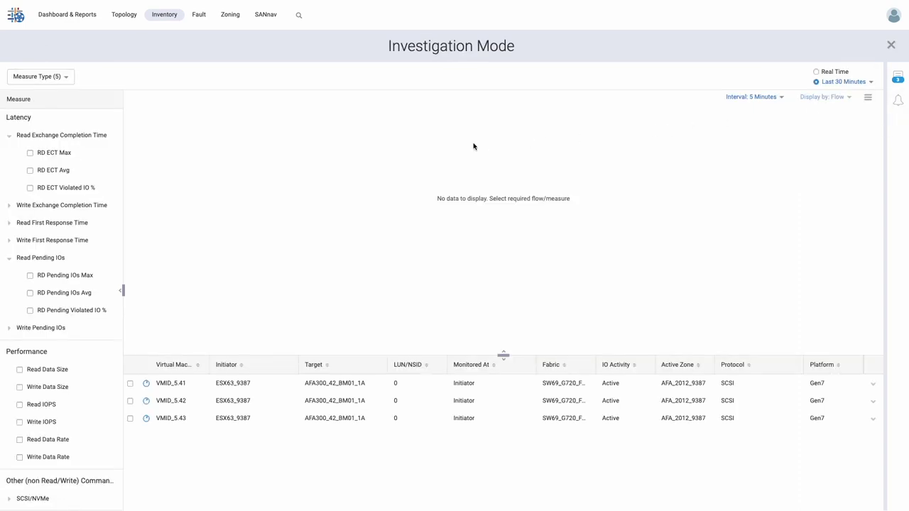
# Plot RD ECT Avg, RD Pending IOs Avg and Read Data Rate for VMID_5.41, VMID_5.42 and VMID_5.43, and enlarge the chart area
pyautogui.click(29, 170)
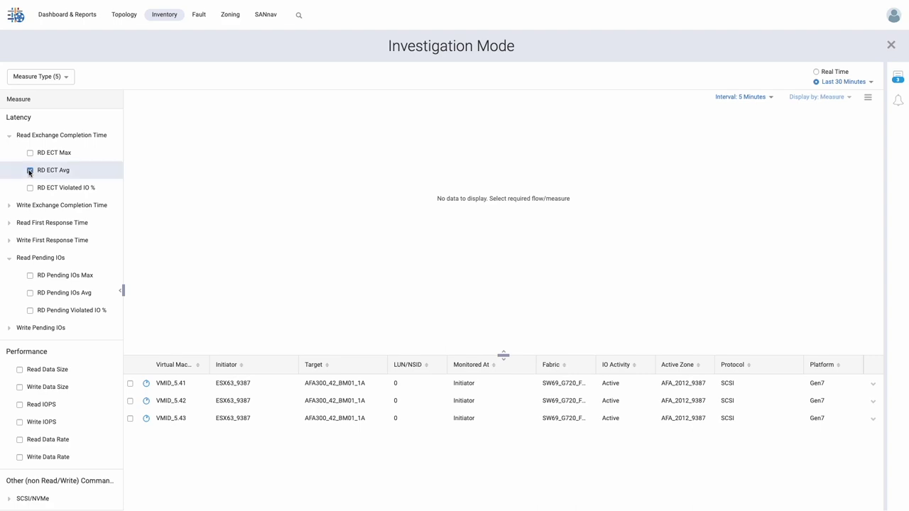
pyautogui.click(30, 293)
pyautogui.click(20, 439)
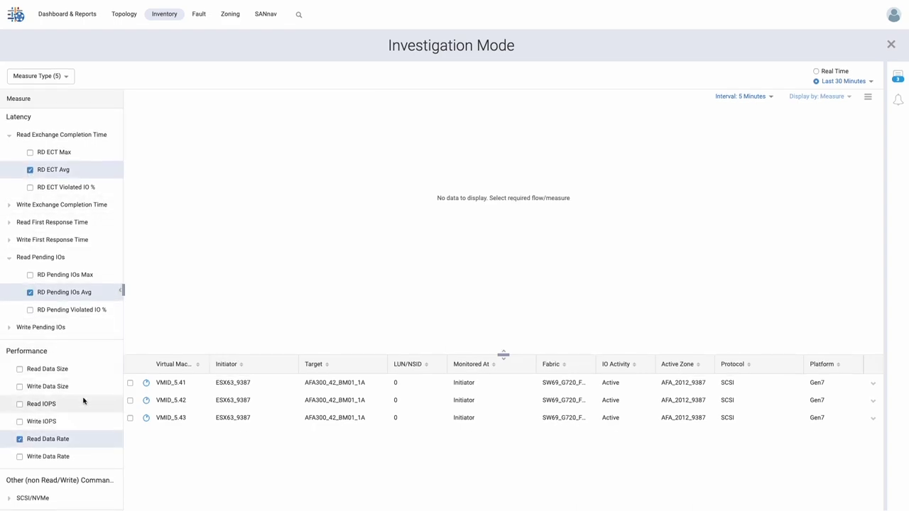
pyautogui.click(130, 382)
pyautogui.click(130, 401)
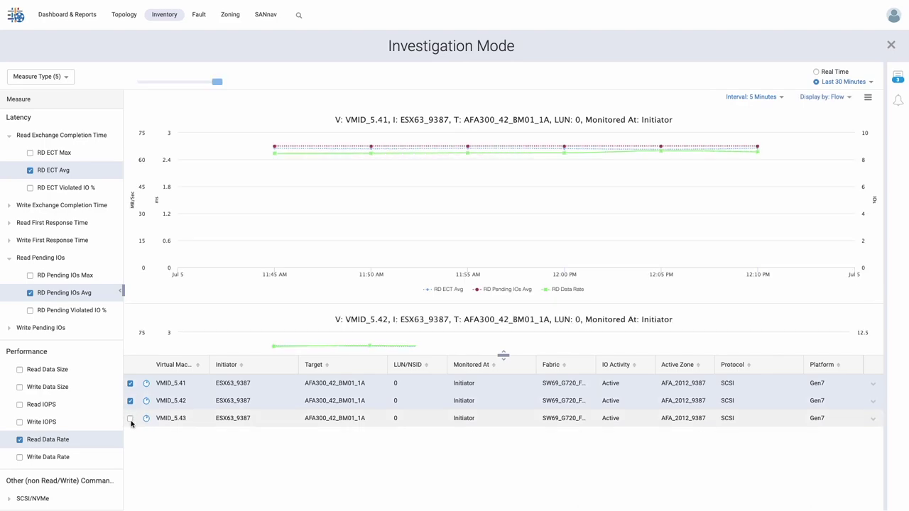
pyautogui.click(130, 418)
pyautogui.moveTo(502, 358); pyautogui.dragTo(503, 430)
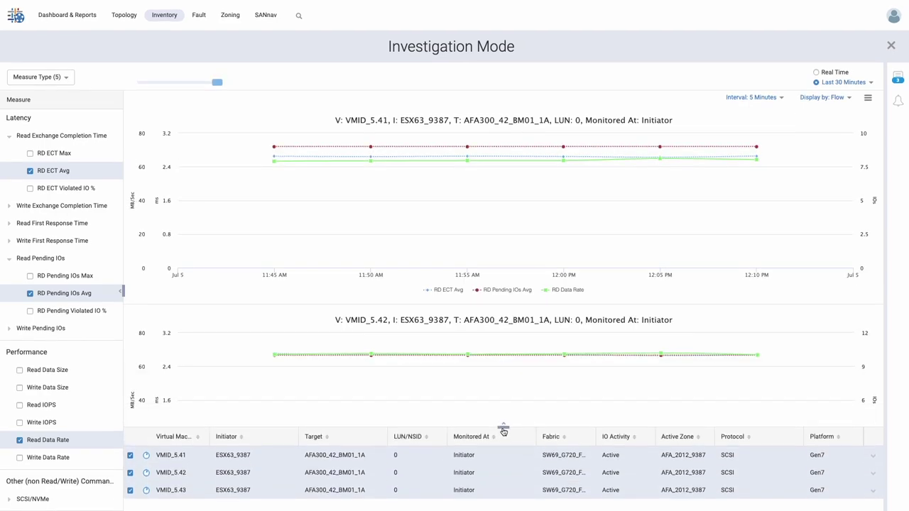
# Set the time range of the flow charts to Last 2 Hours
pyautogui.click(869, 83)
pyautogui.click(573, 86)
pyautogui.click(326, 201)
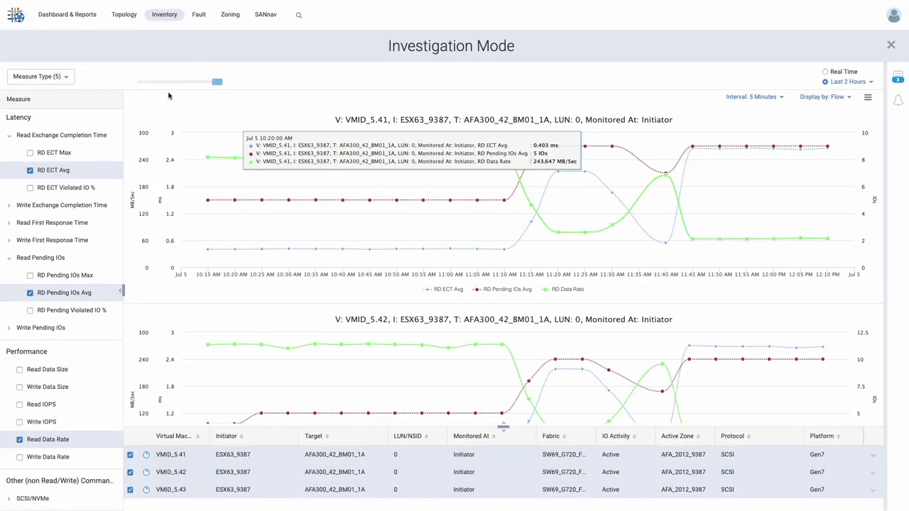